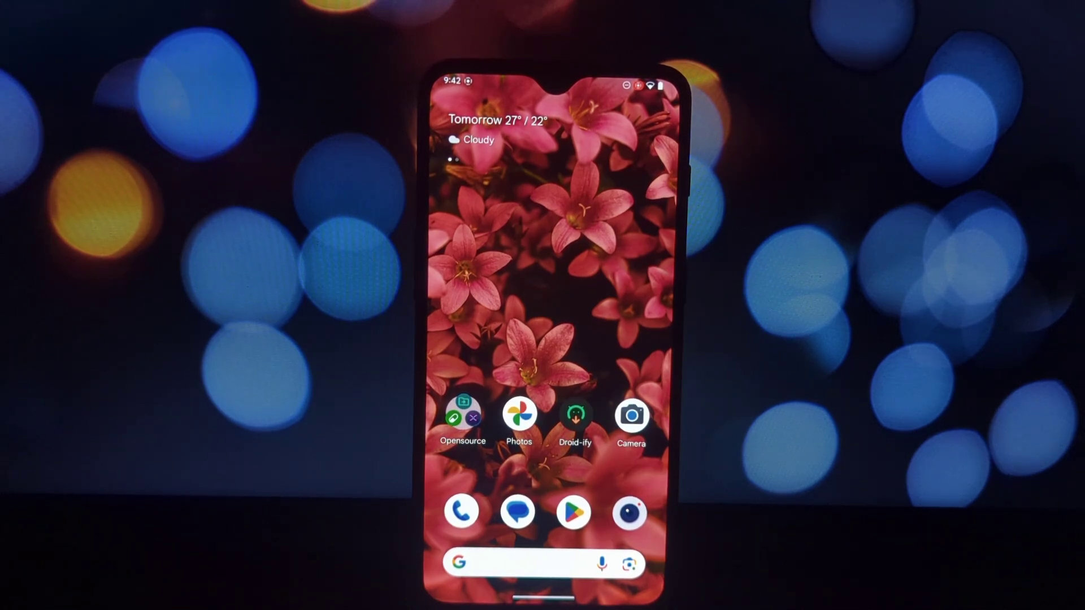
- Launch File Navigator from the Opensource folder and allow it to send notifications
click(463, 417)
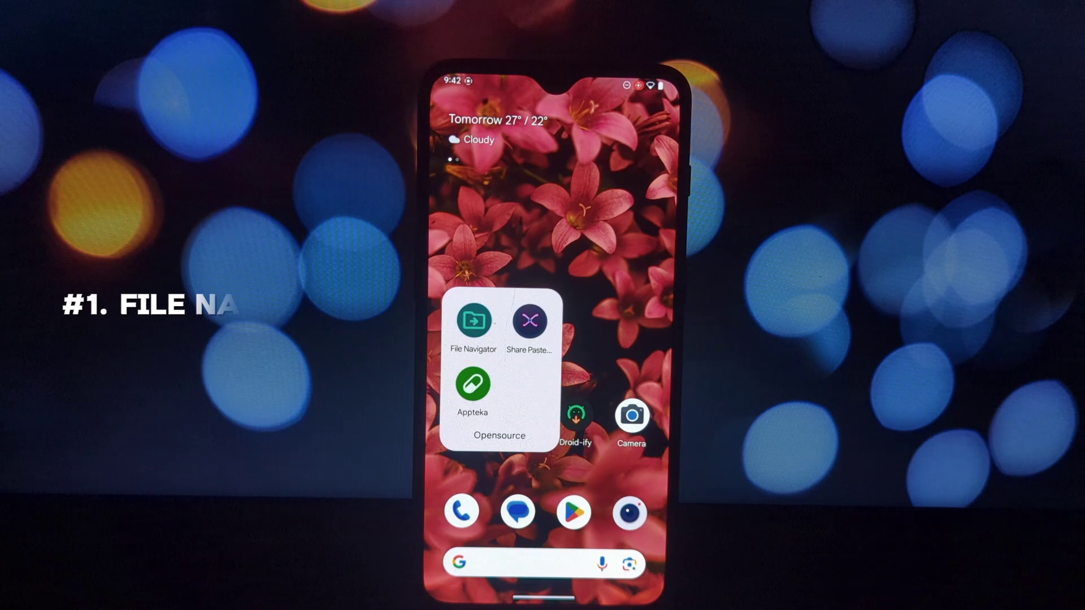
click(473, 320)
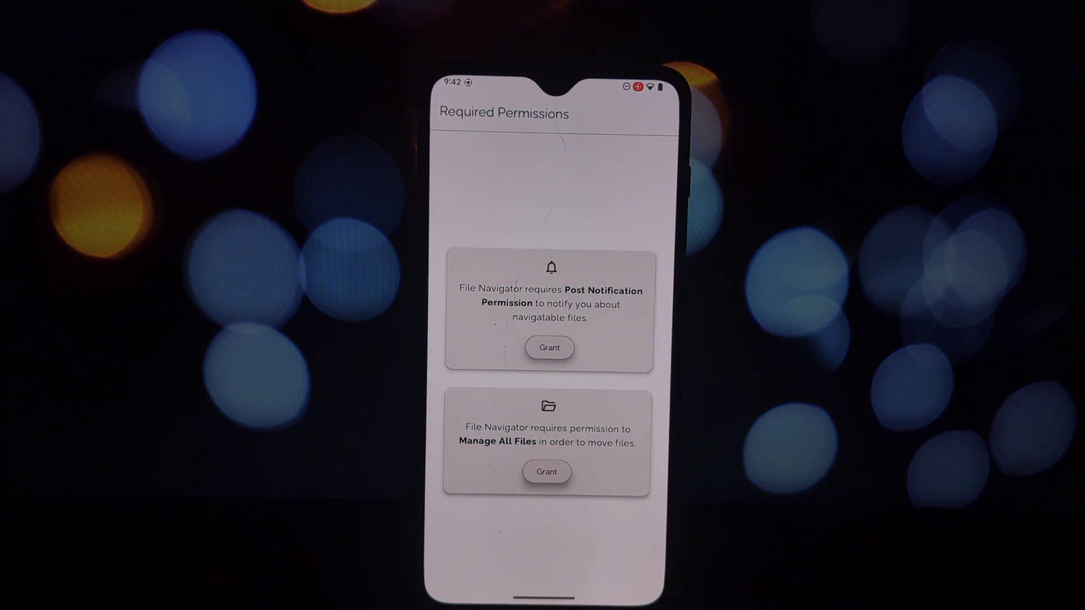
click(550, 346)
click(549, 352)
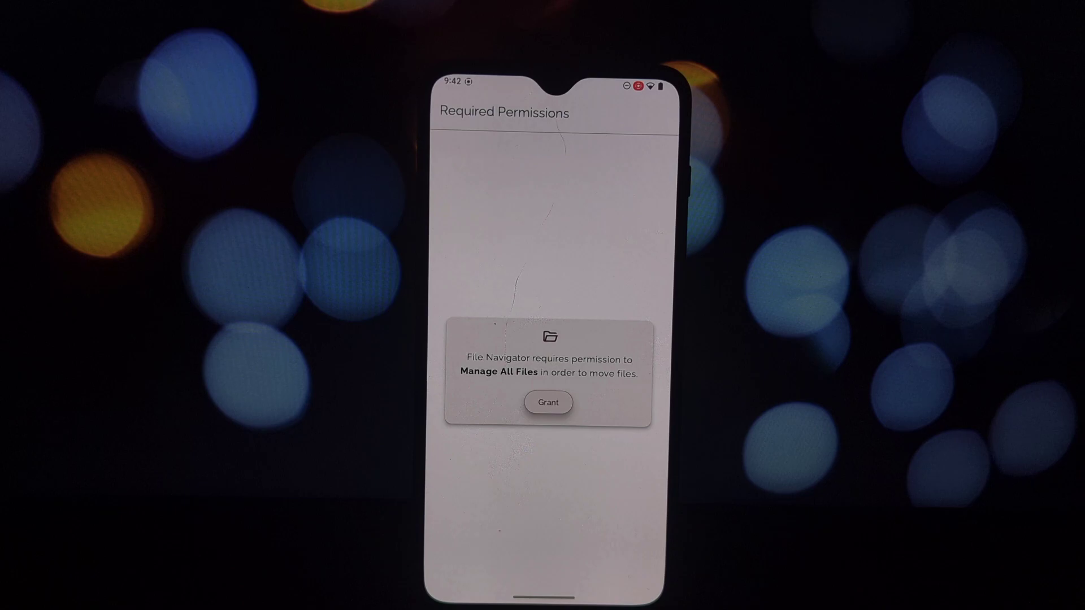
- Grant File Navigator access to manage all files and return to its main screen
click(548, 399)
click(647, 305)
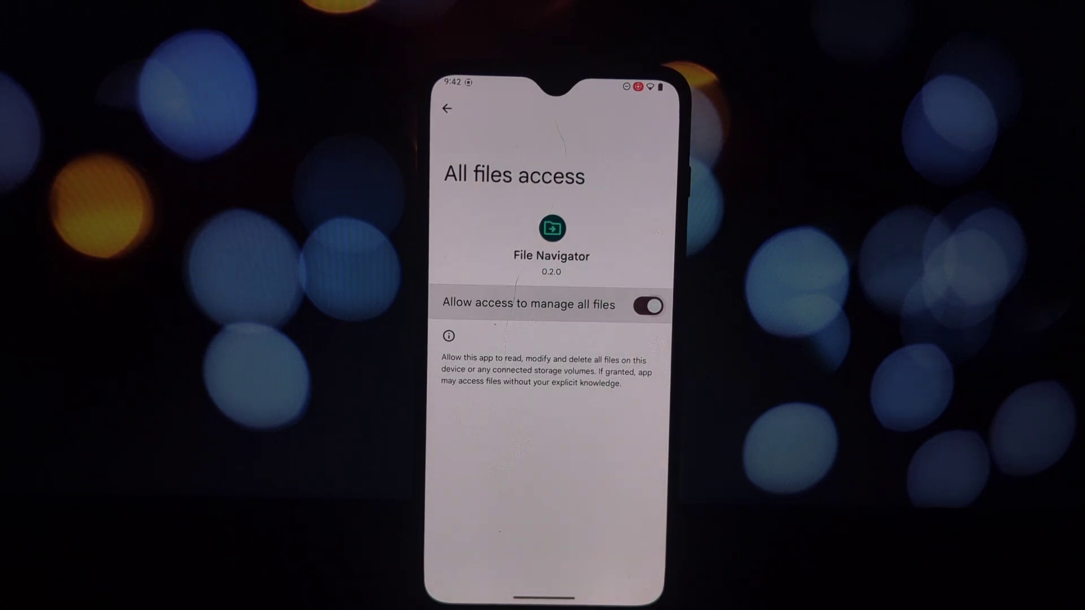
click(446, 107)
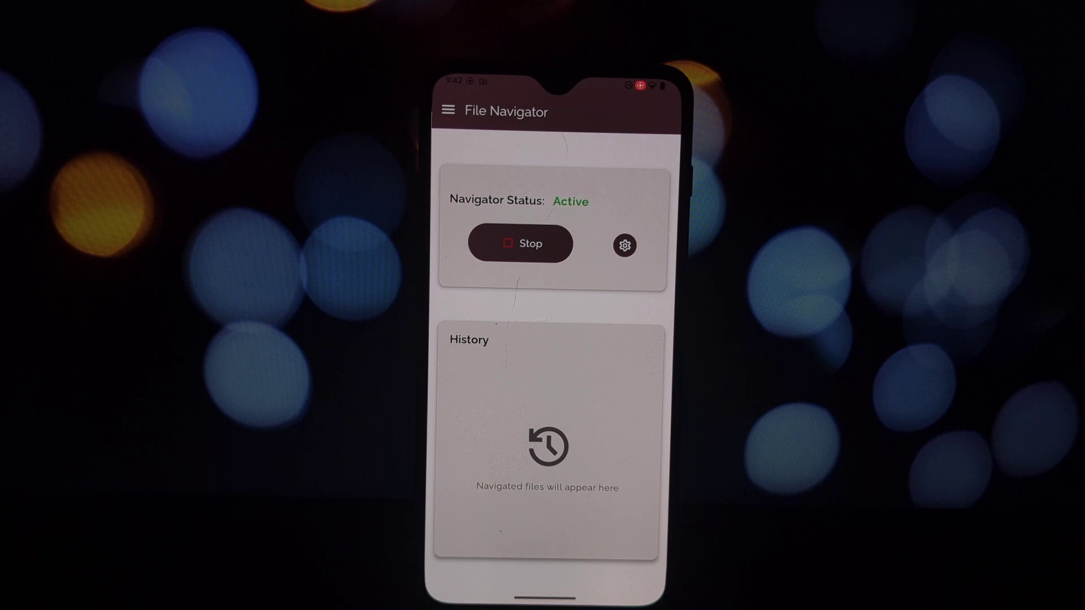
- Review the navigator settings, dismissing the Auto Move introduction, and return to the main screen
click(625, 245)
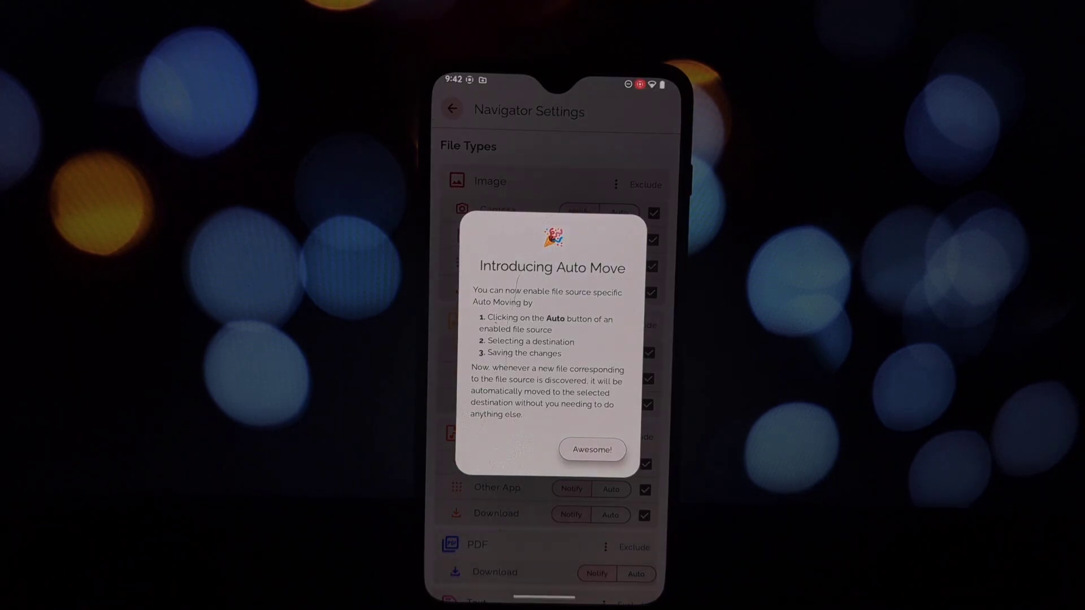
click(592, 450)
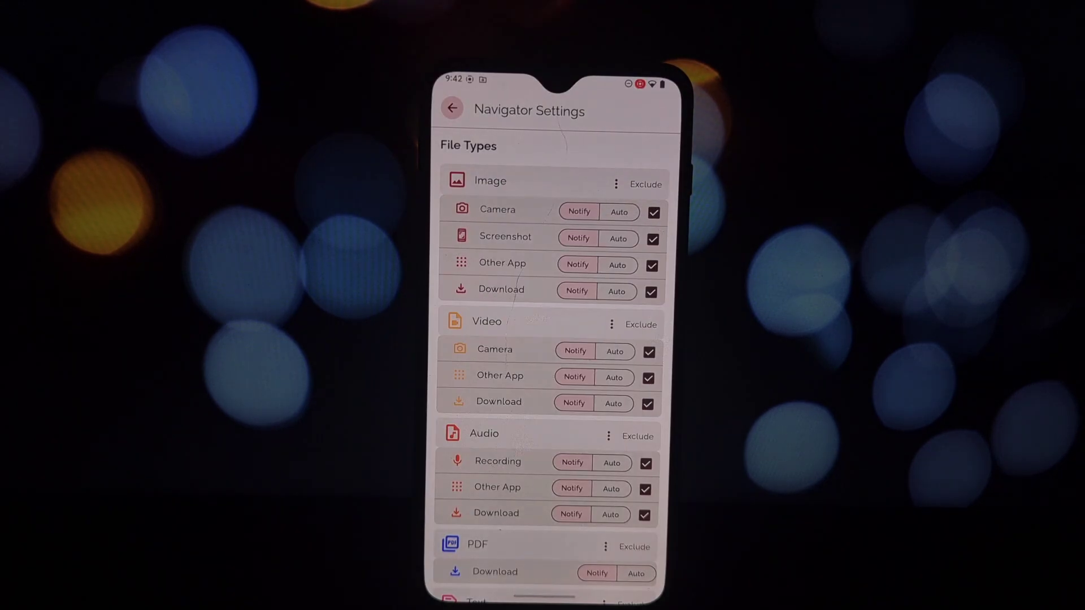
scroll(548, 356, down, 3)
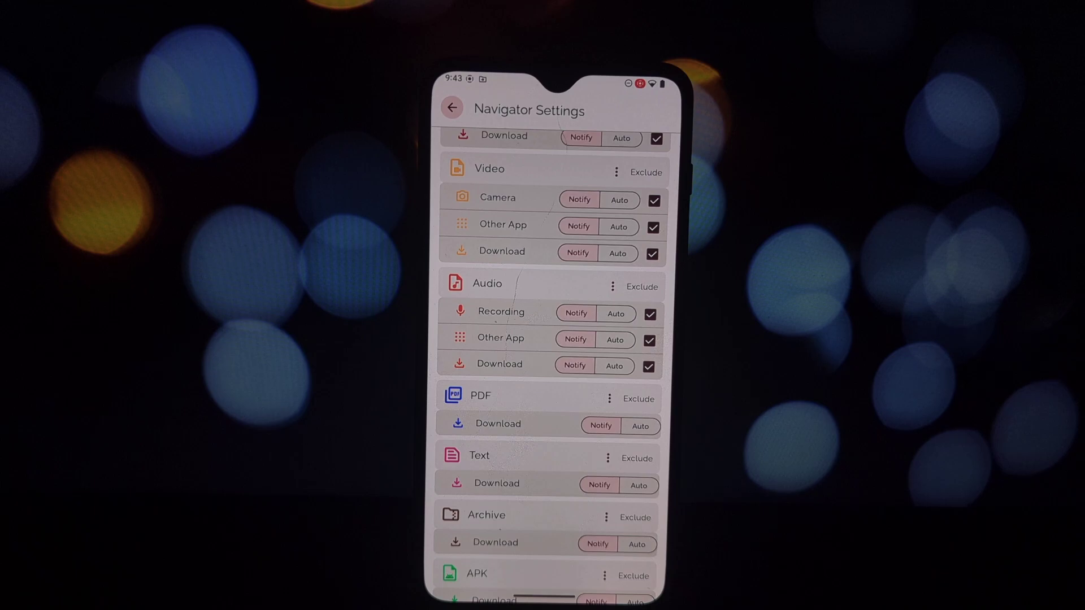
scroll(547, 357, down, 5)
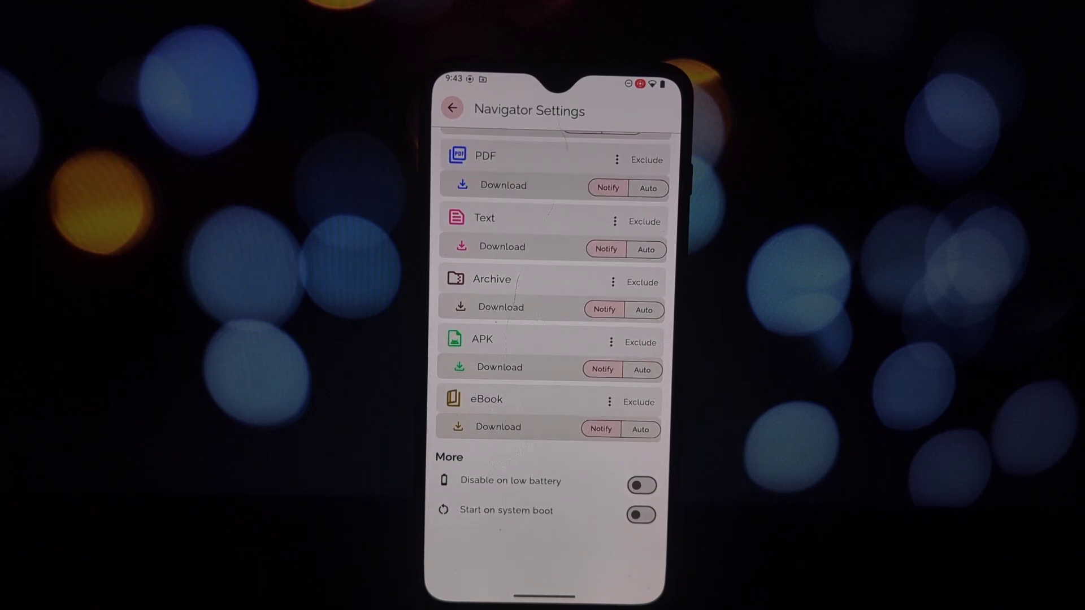
scroll(546, 356, up, 2)
scroll(547, 357, up, 8)
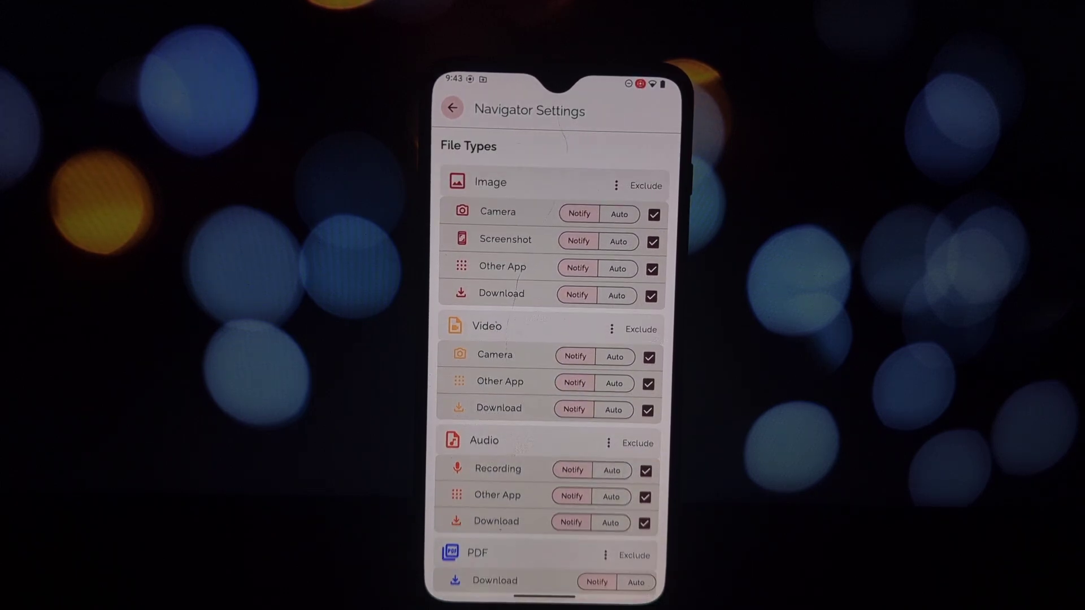
click(452, 107)
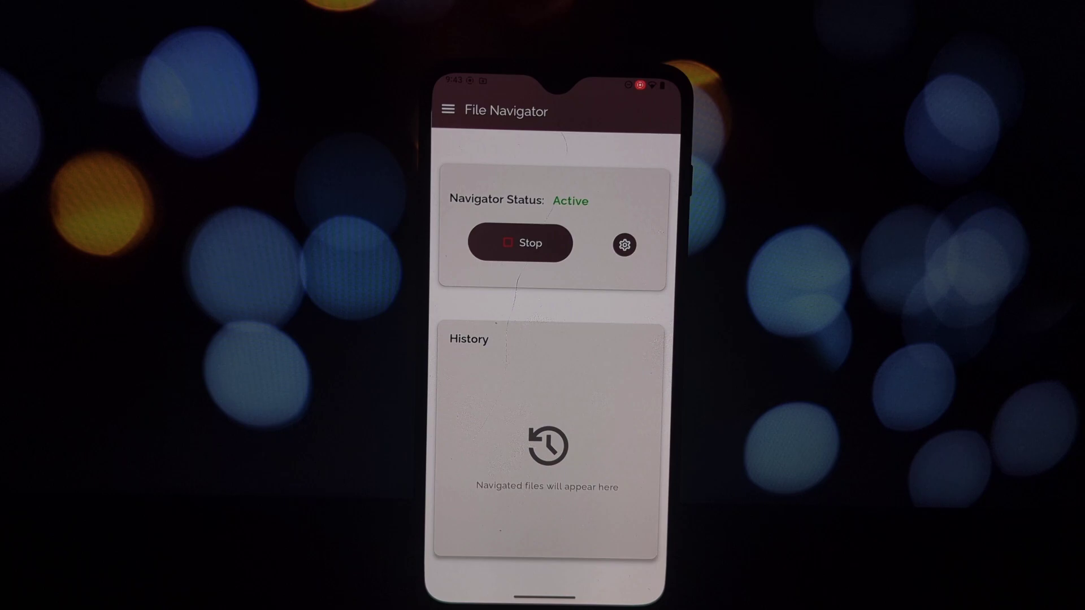
- Revisit the navigator file-type settings from the app's drawer menu without changing them
click(448, 110)
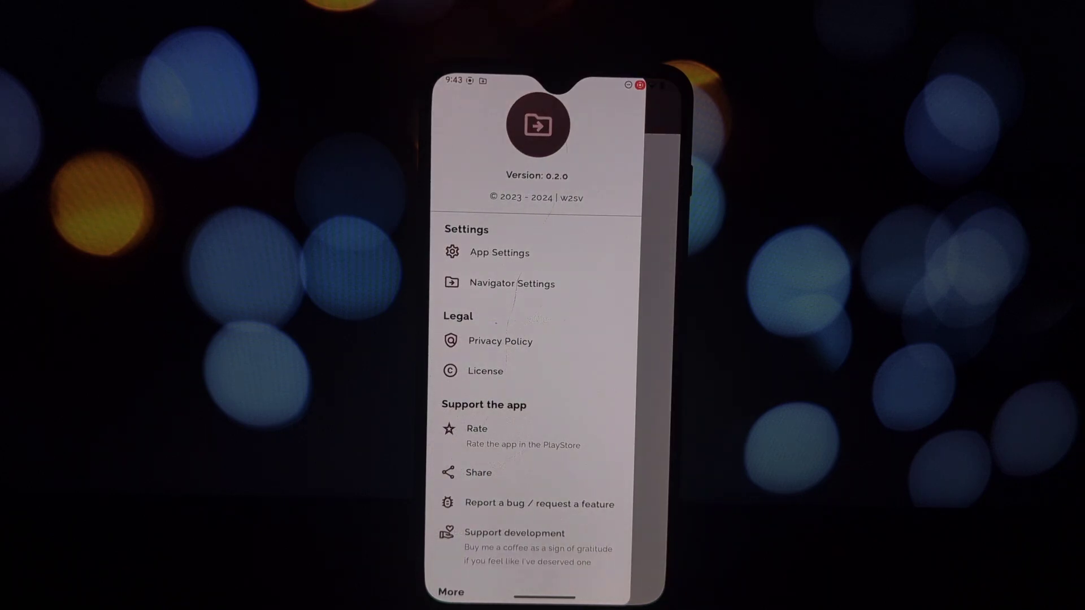
click(512, 283)
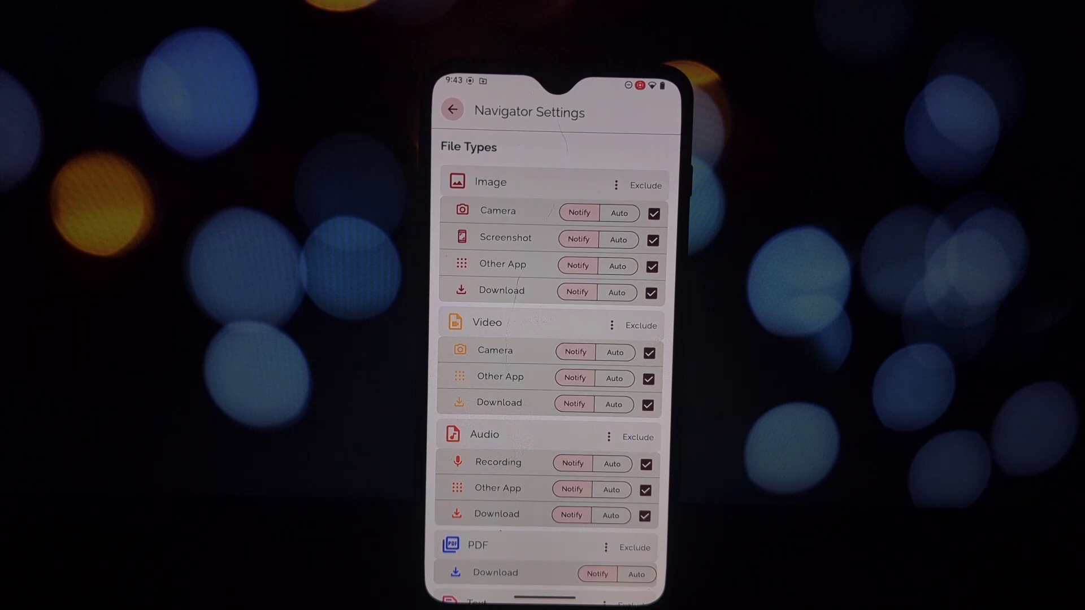
scroll(551, 339, down, 5)
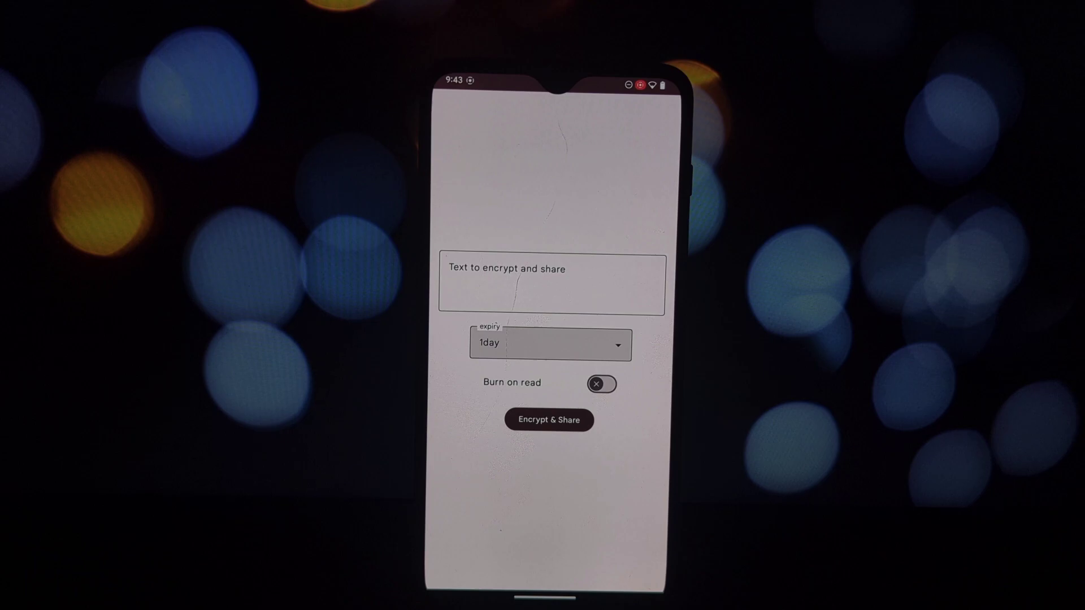
- Keep the one-day expiry and turn on burn after reading for the paste
click(552, 284)
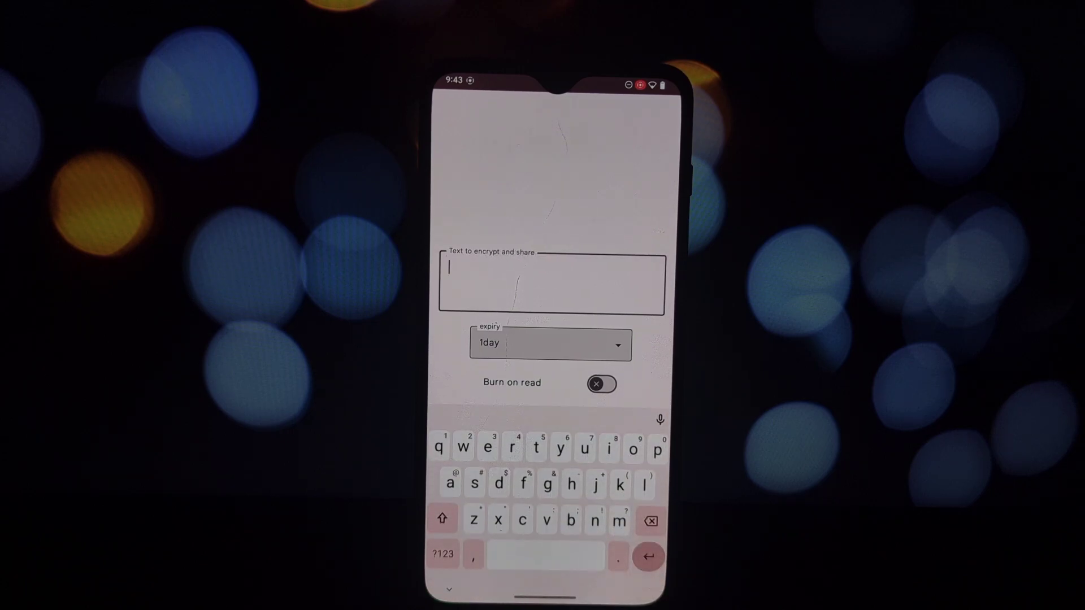
drag(678, 243, 648, 242)
click(551, 344)
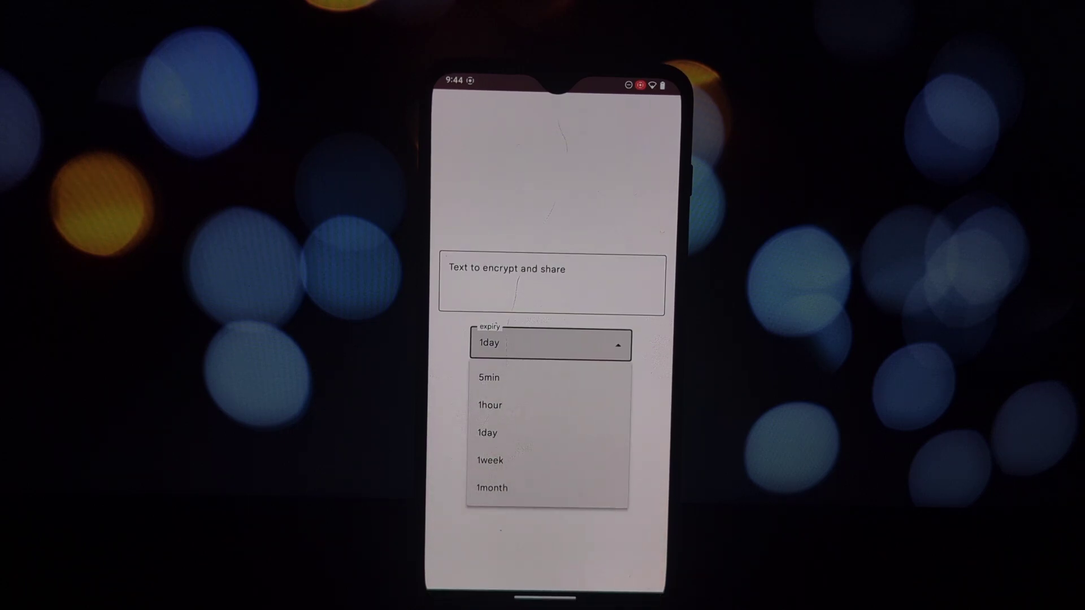
click(487, 432)
click(602, 383)
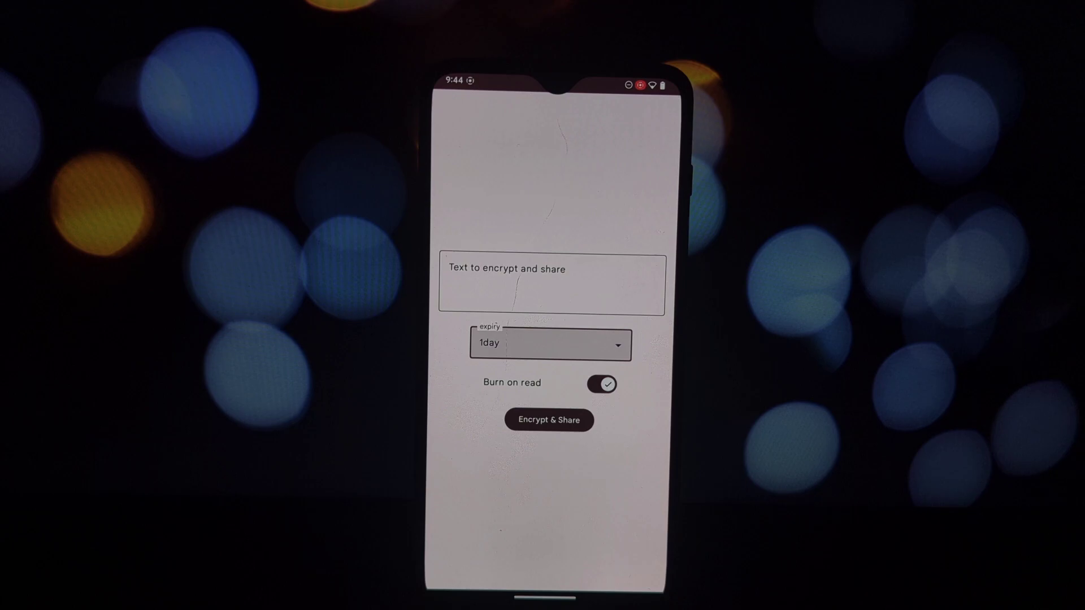
- Enter the message 'hello' and encrypt and share it as a PrivateBin link
click(551, 284)
text(h)
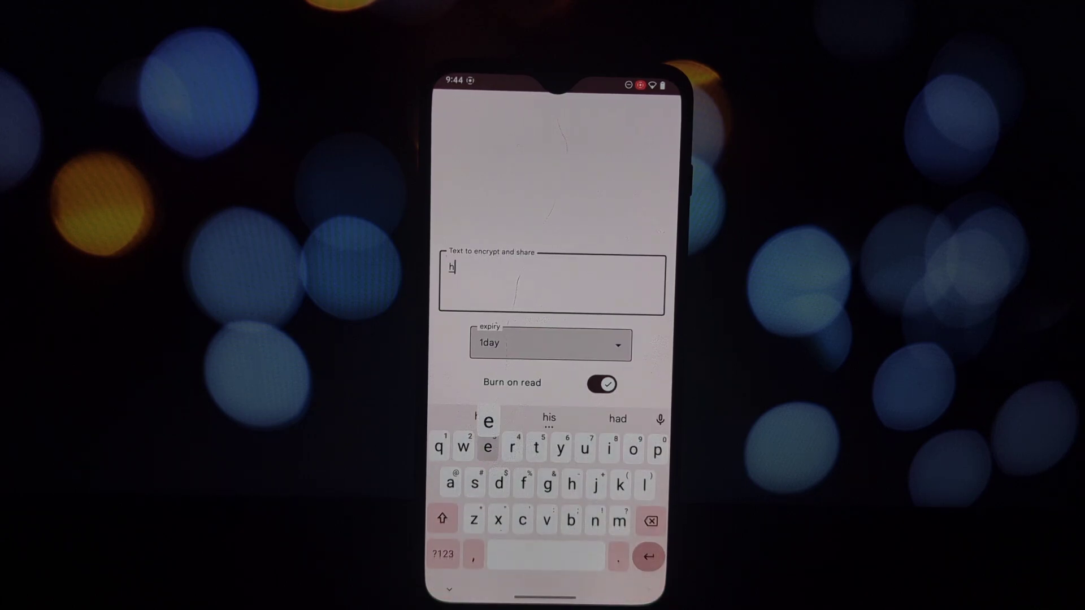
text(ello)
click(449, 589)
click(550, 419)
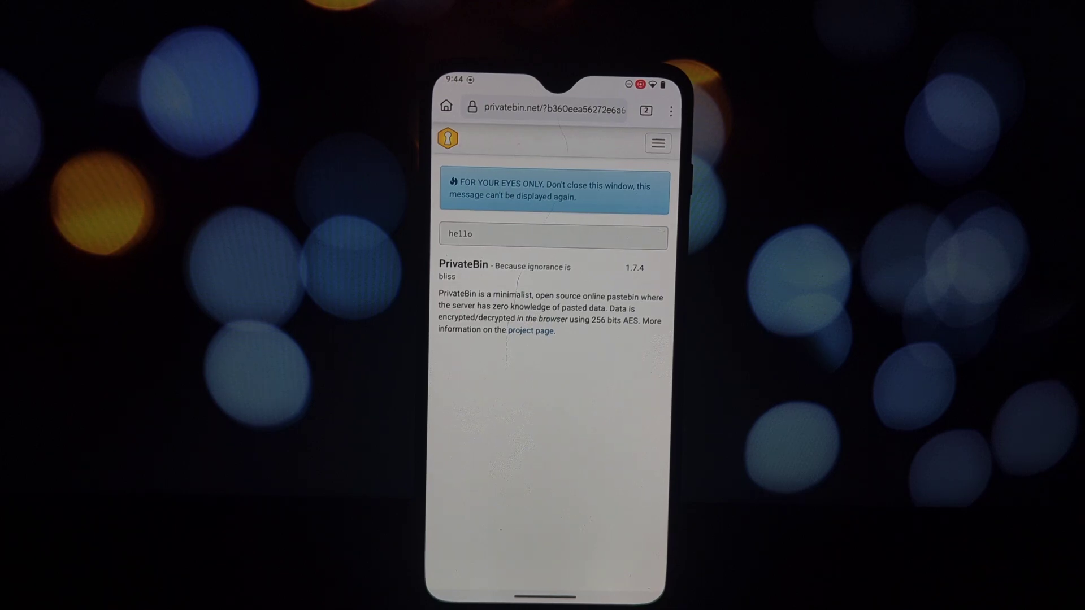
- Reload the PrivateBin page to confirm the burn-on-read paste no longer exists
drag(556, 255, 556, 381)
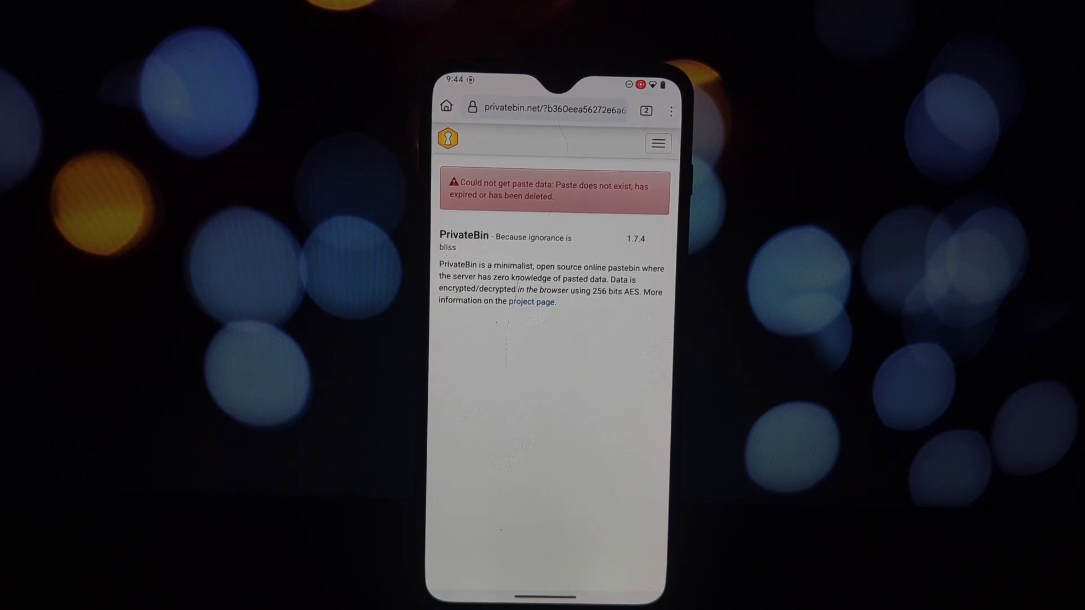
- Back in Share Paste O2, delete 'hello' from the text-to-encrypt field
key(Escape)
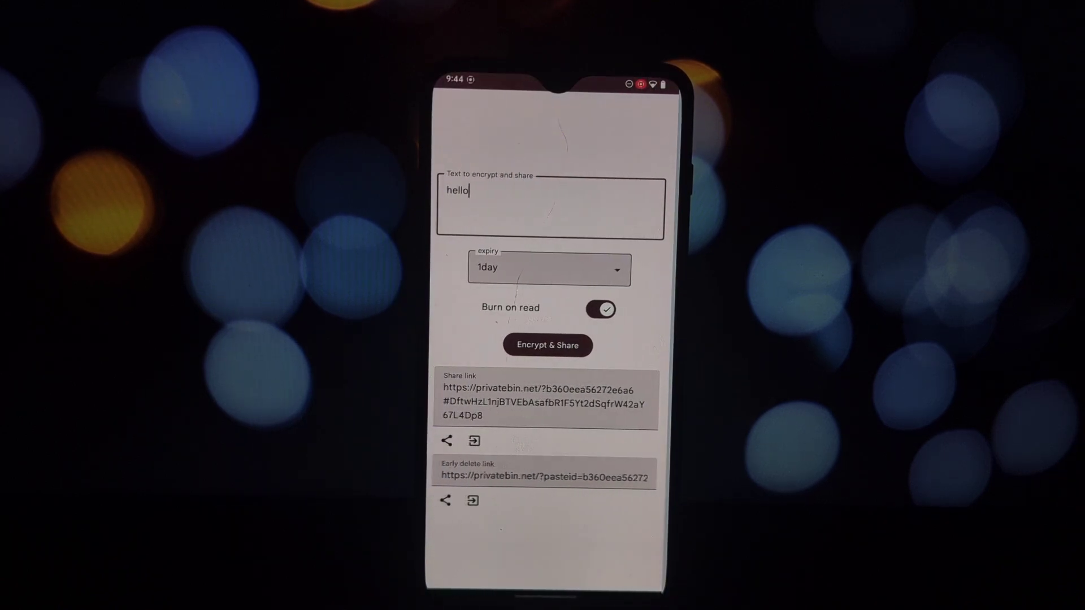
click(509, 204)
key(BackSpace)
key(BackSpace)
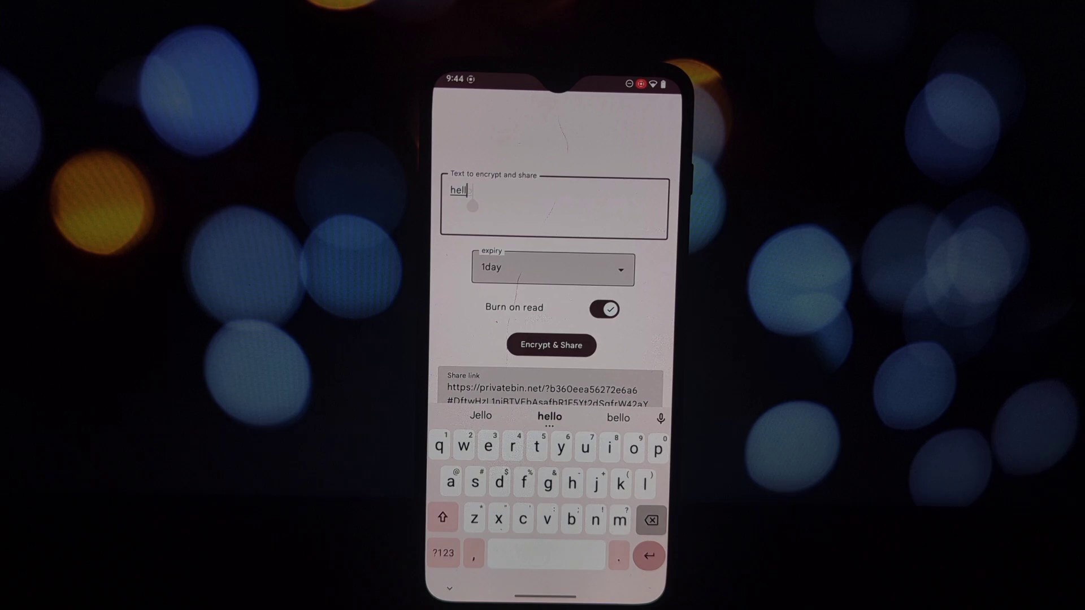
key(BackSpace)
key(BackSpace)
key(BackSpace)
key(Escape)
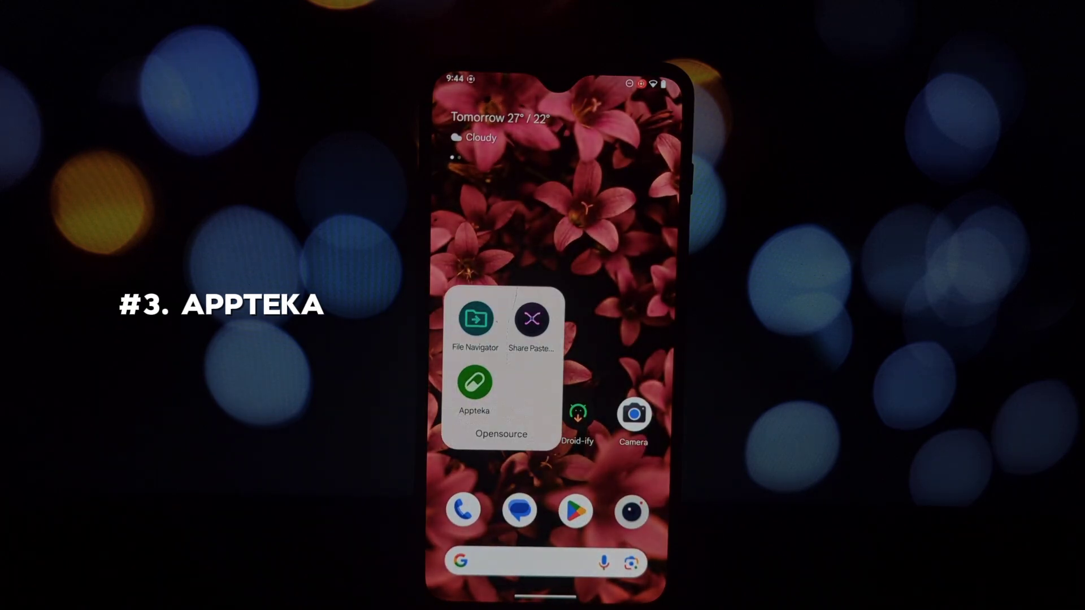
- Launch Appteka and check its Settings from the store's options menu
click(475, 382)
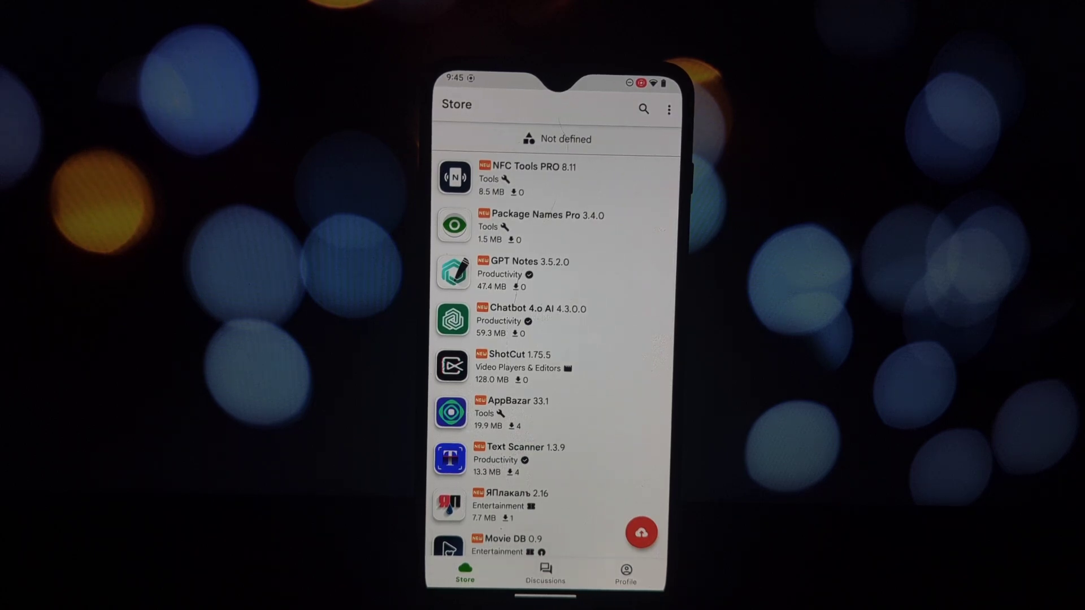
click(669, 110)
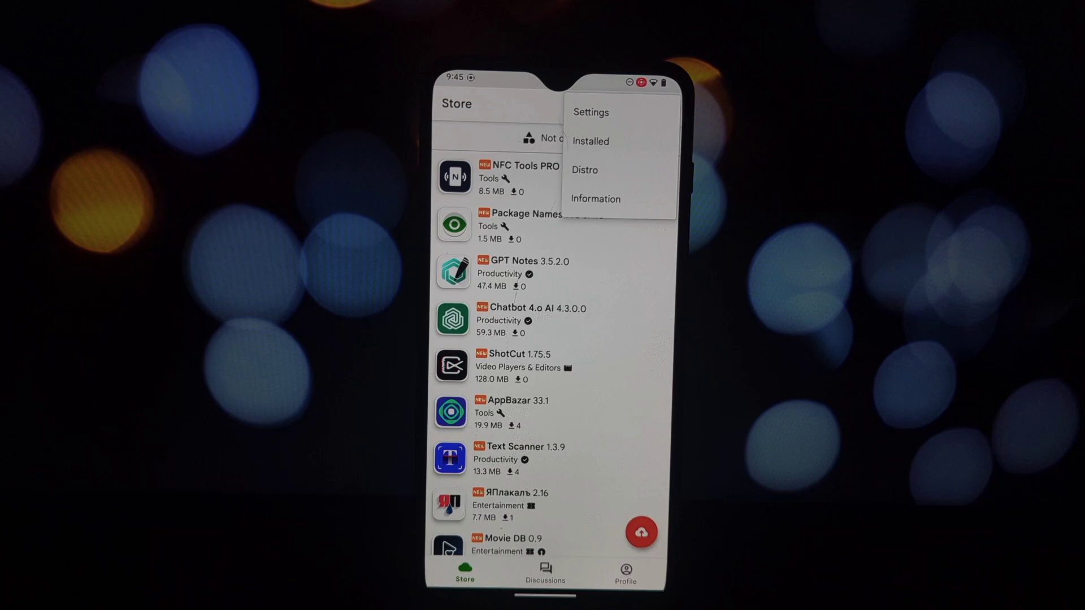
click(591, 113)
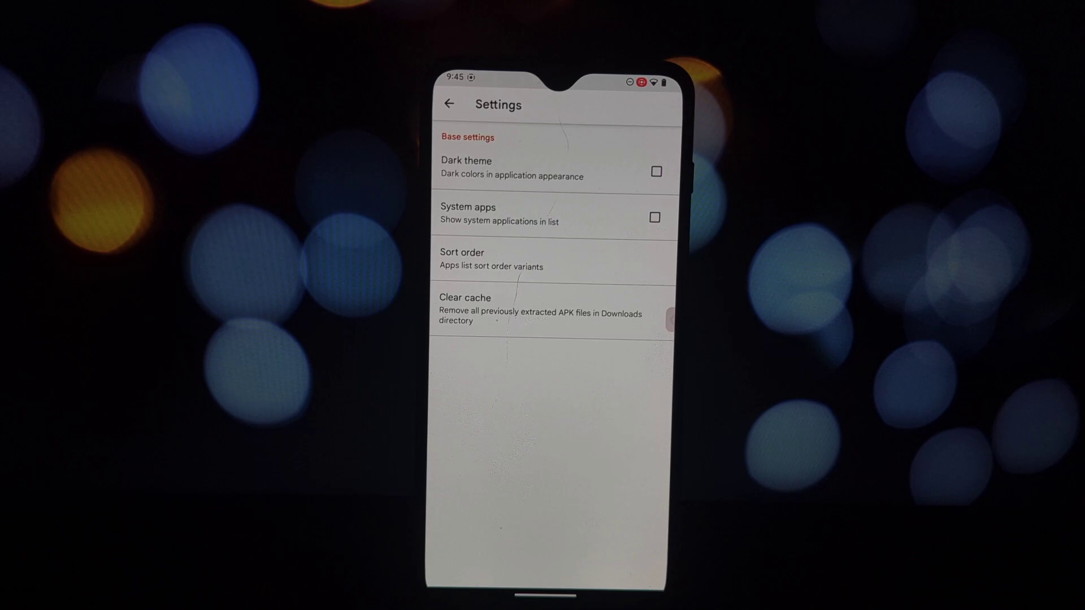
key(Escape)
scroll(555, 356, down, 10)
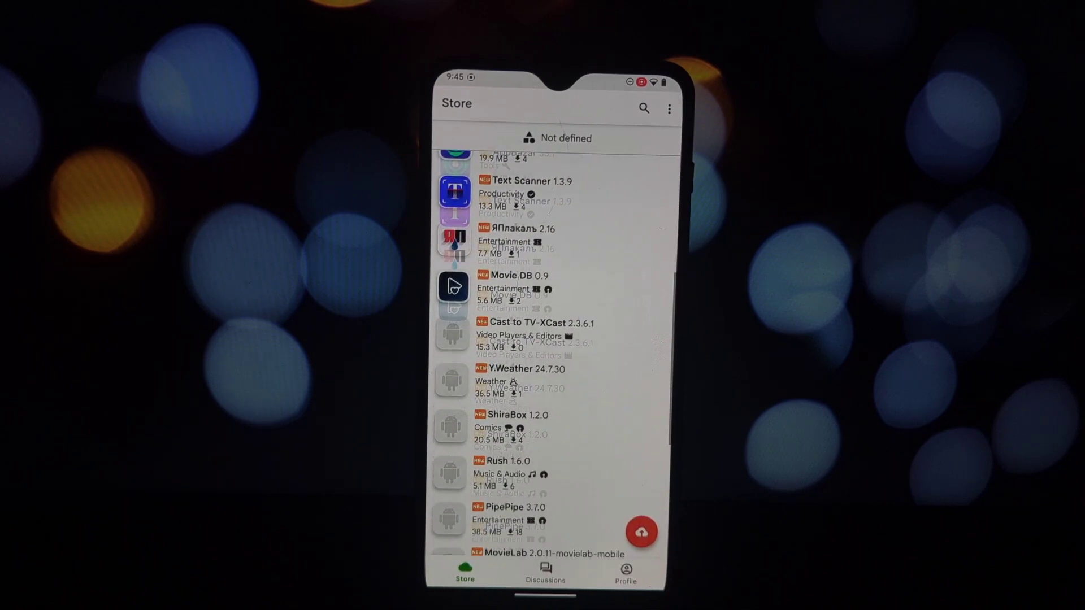
- Look at the app upload form from the red button, then return to the Store list
click(642, 532)
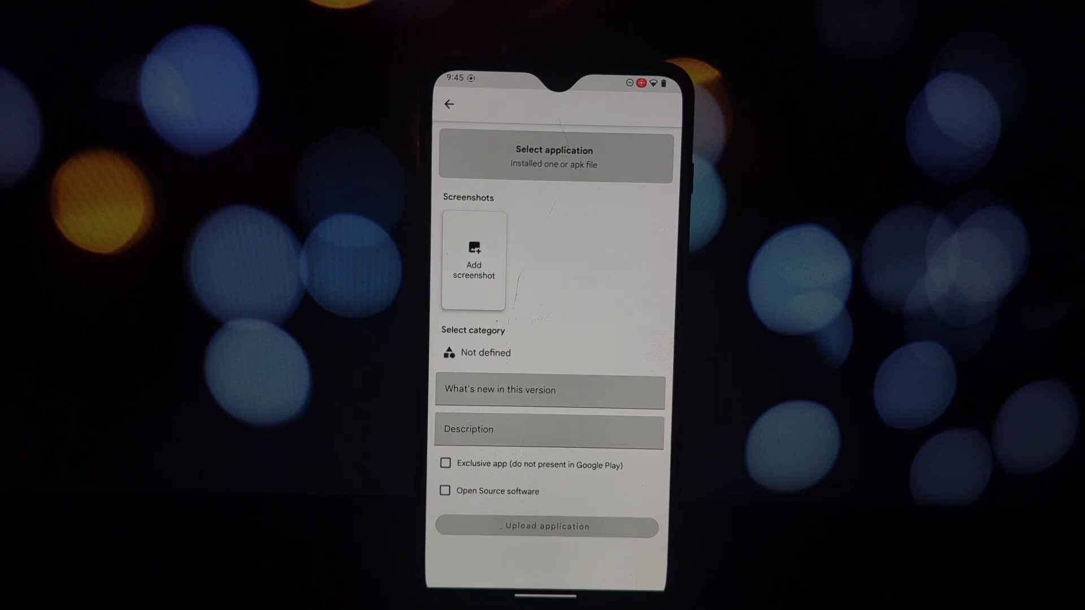
key(Escape)
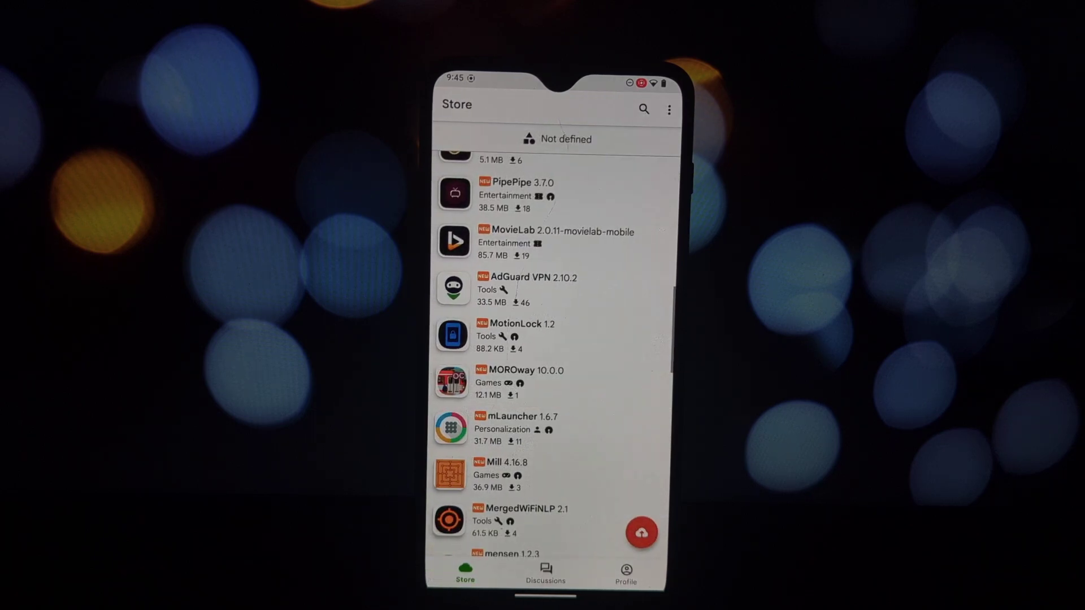
click(625, 574)
click(545, 573)
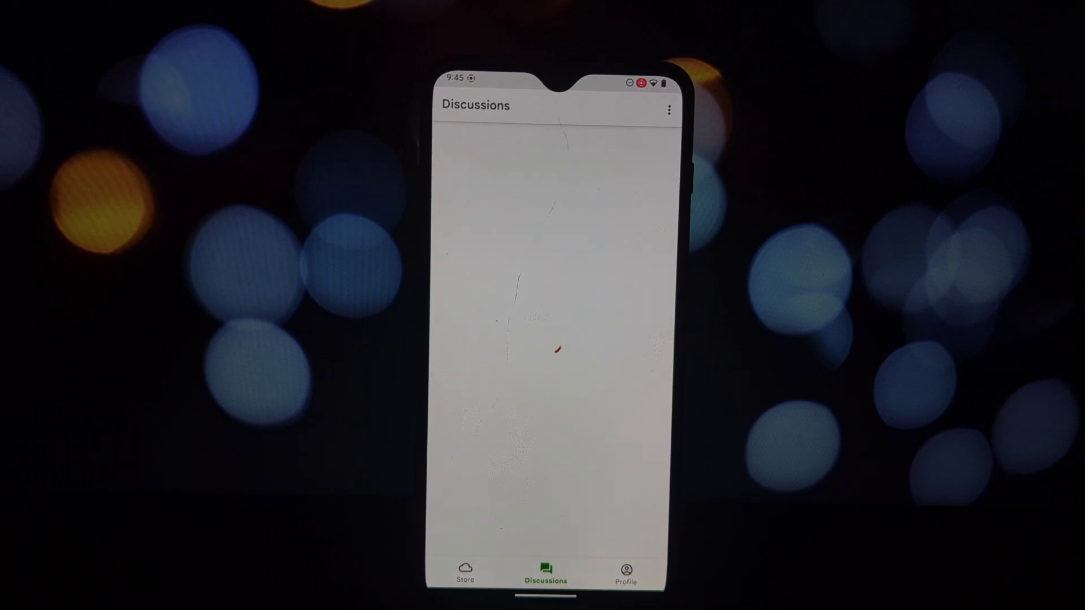
scroll(552, 339, down, 5)
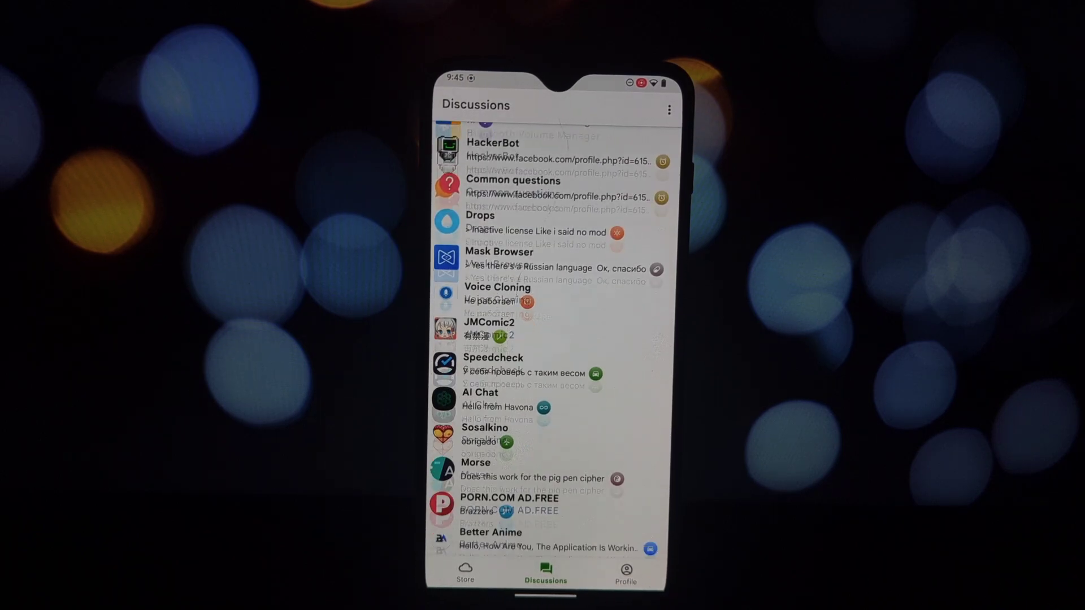
scroll(551, 340, down, 3)
scroll(551, 339, down, 1)
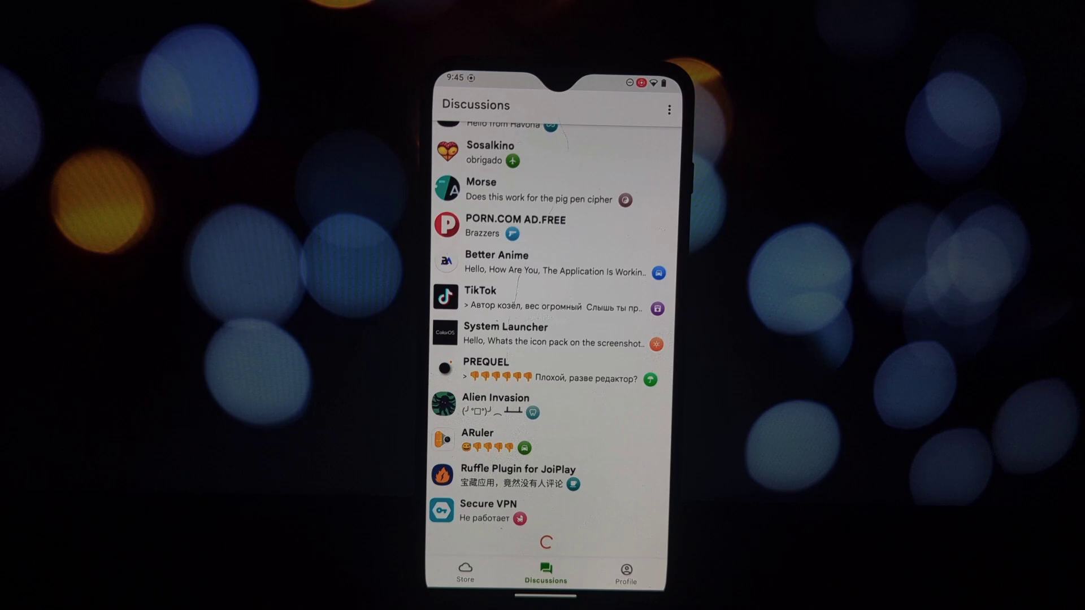
click(464, 572)
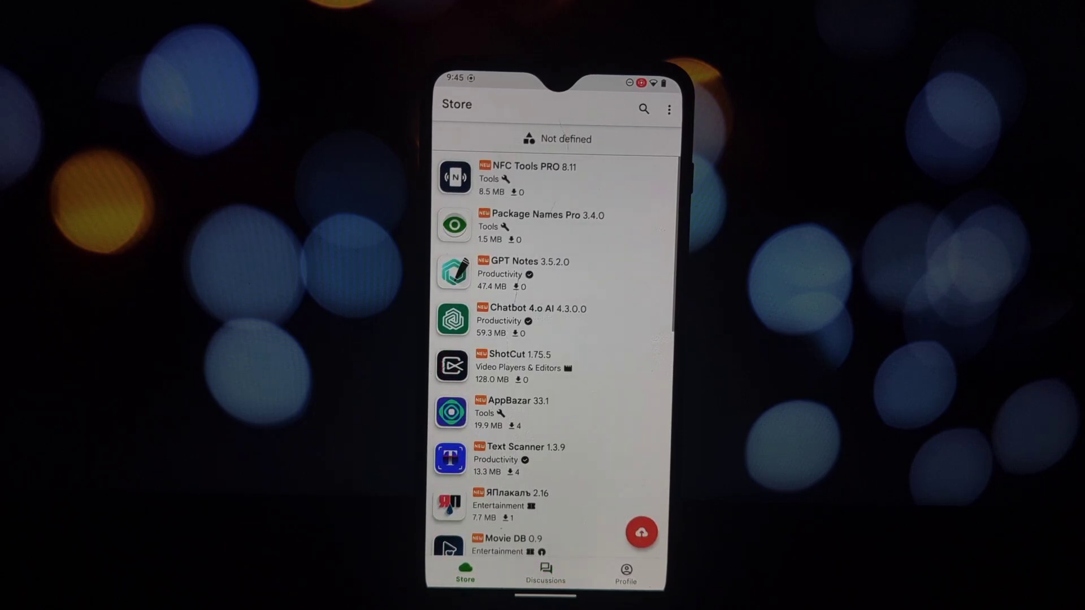
scroll(551, 339, down, 3)
scroll(551, 339, down, 3)
scroll(551, 339, down, 3)
scroll(551, 340, down, 2)
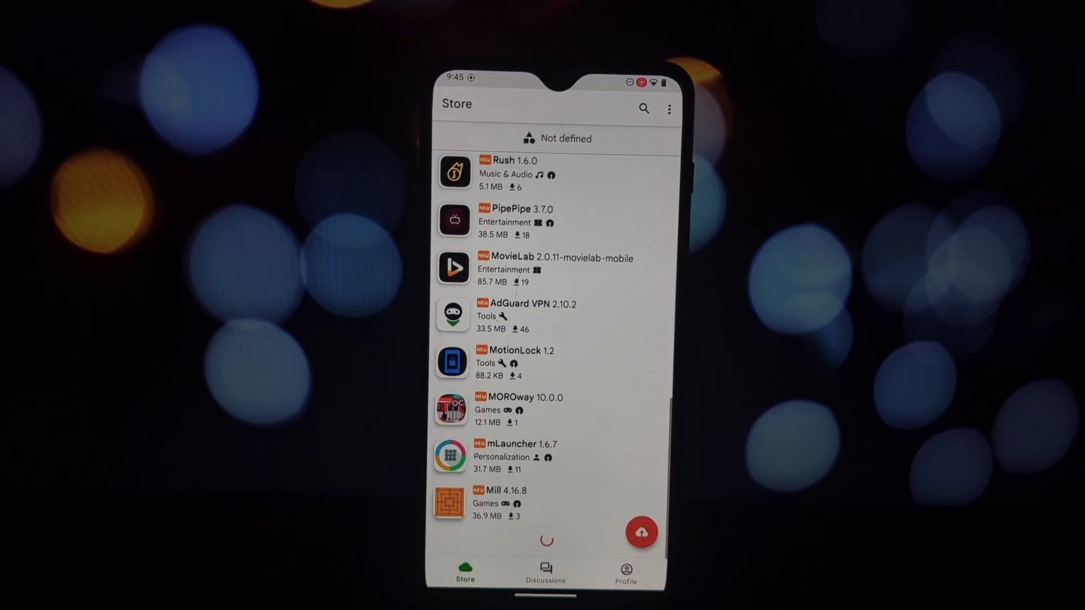
scroll(551, 339, down, 3)
scroll(551, 339, down, 3)
scroll(551, 339, down, 1)
scroll(551, 339, down, 2)
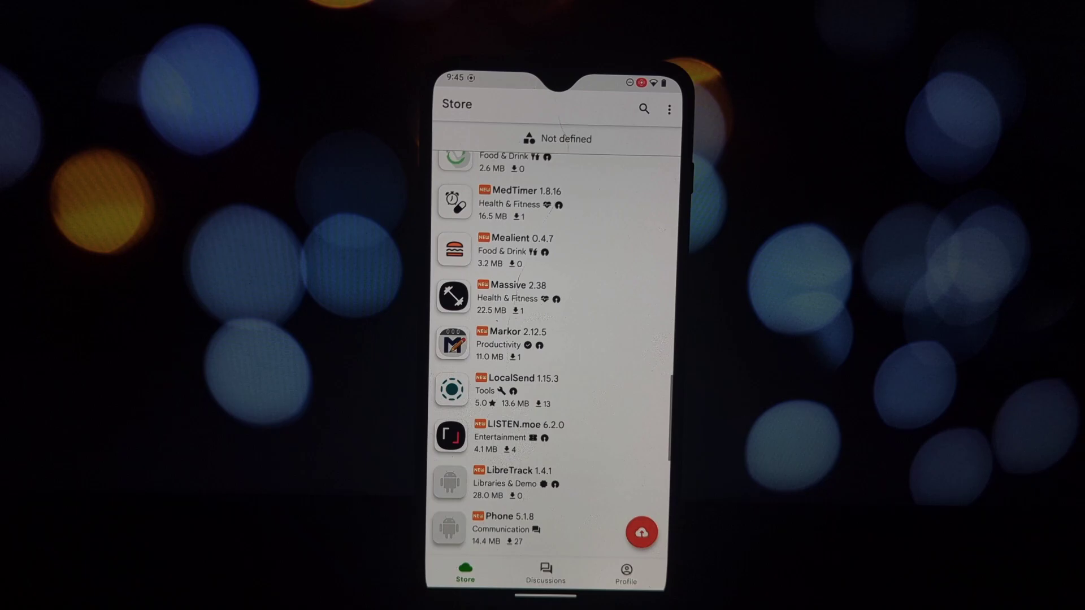
click(509, 386)
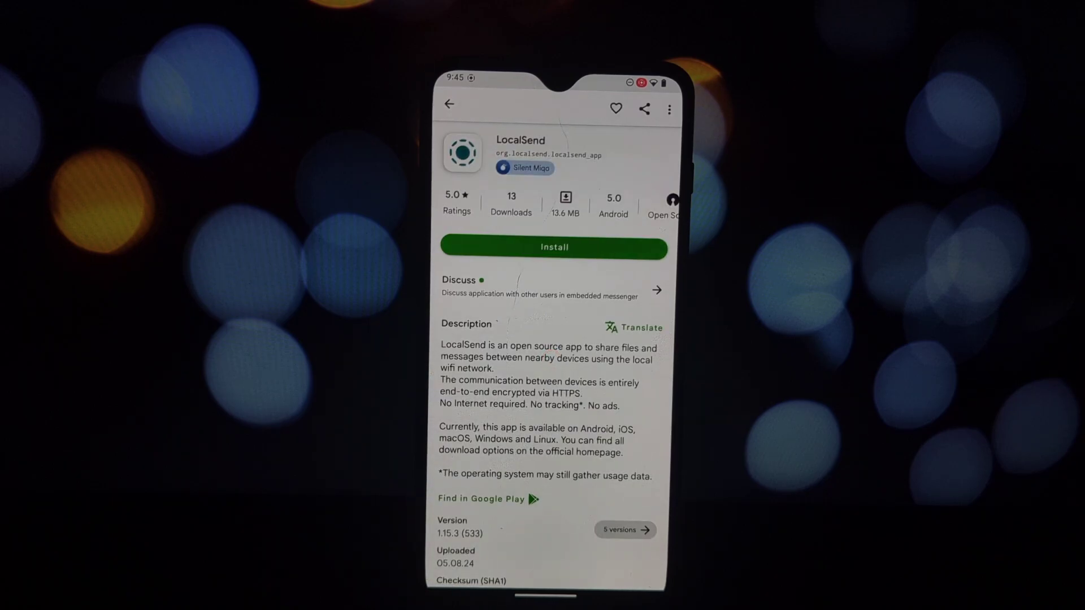
scroll(551, 339, down, 3)
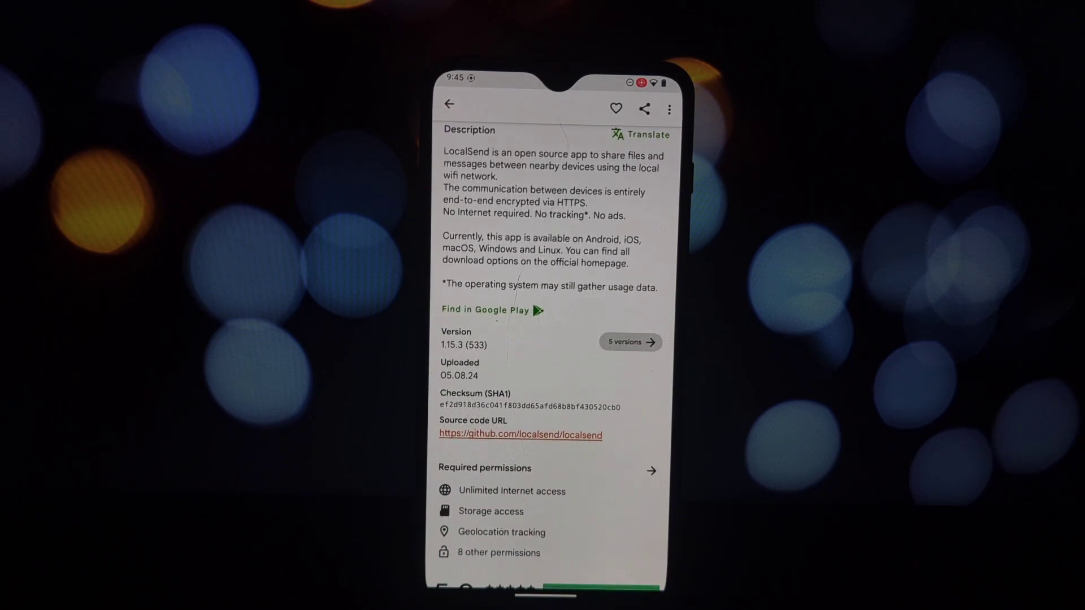
scroll(551, 339, down, 2)
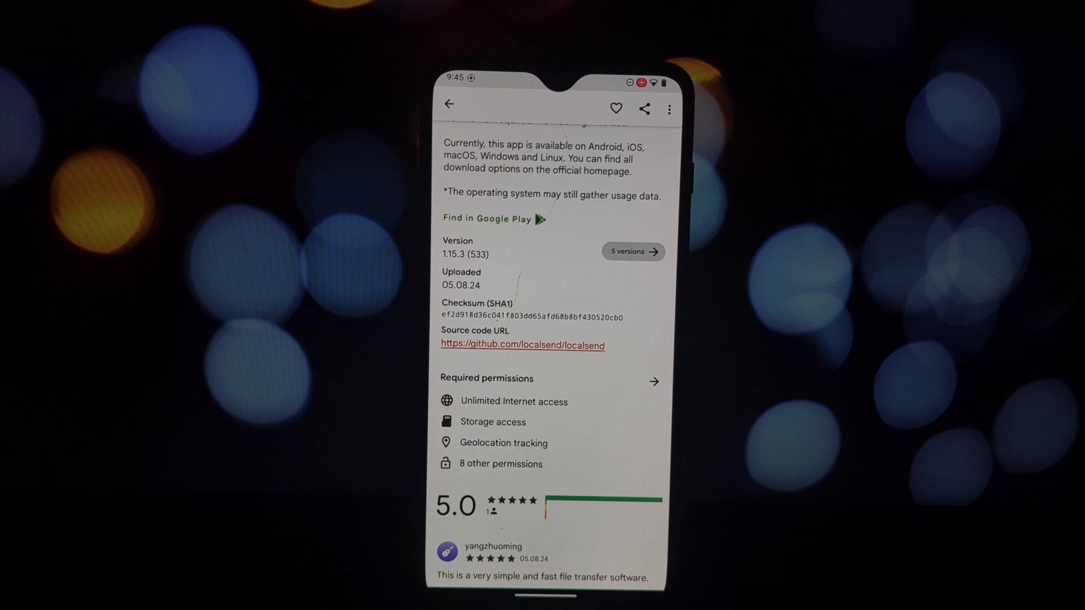
click(551, 423)
drag(665, 360, 650, 354)
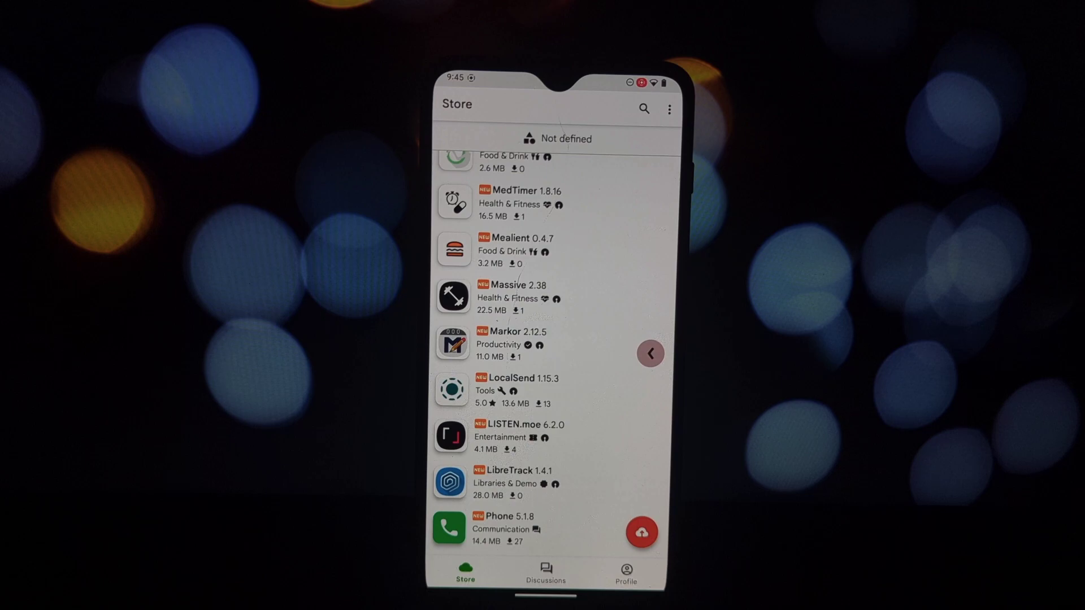
scroll(551, 356, down, 3)
scroll(551, 356, down, 5)
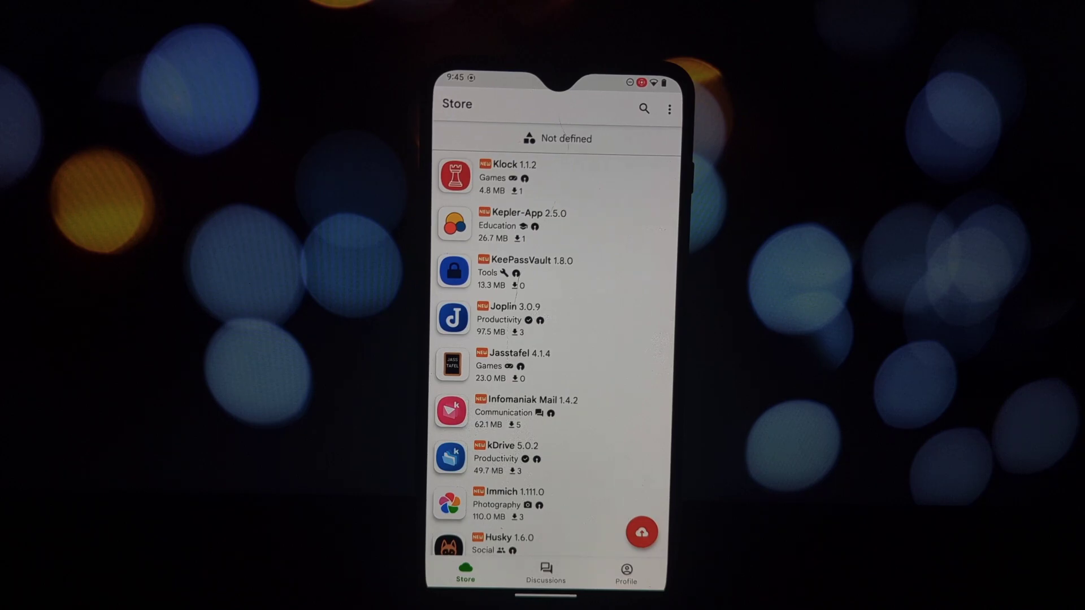
scroll(555, 356, up, 2)
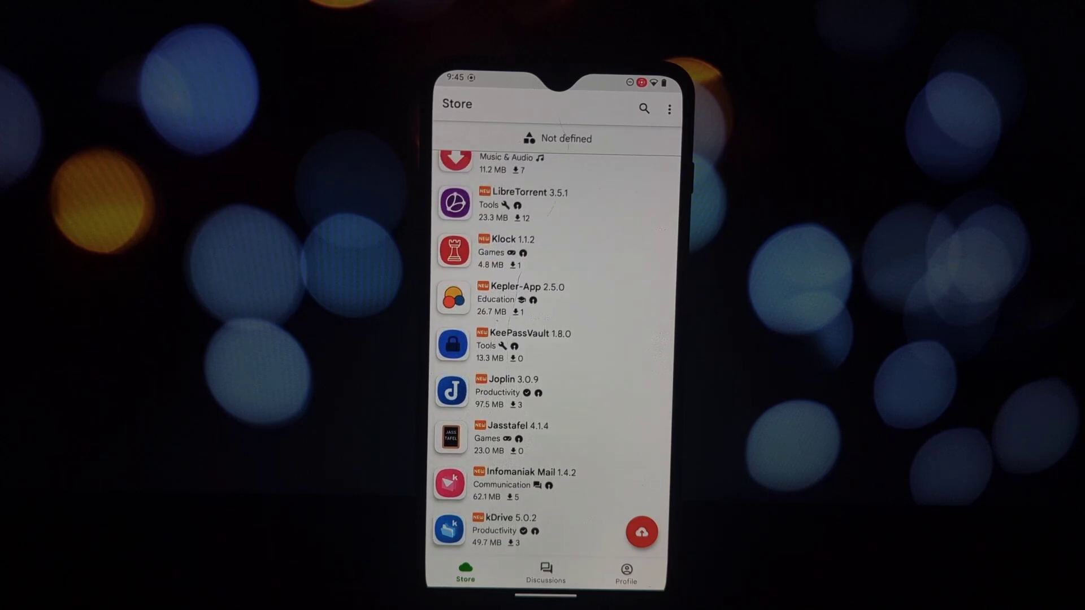